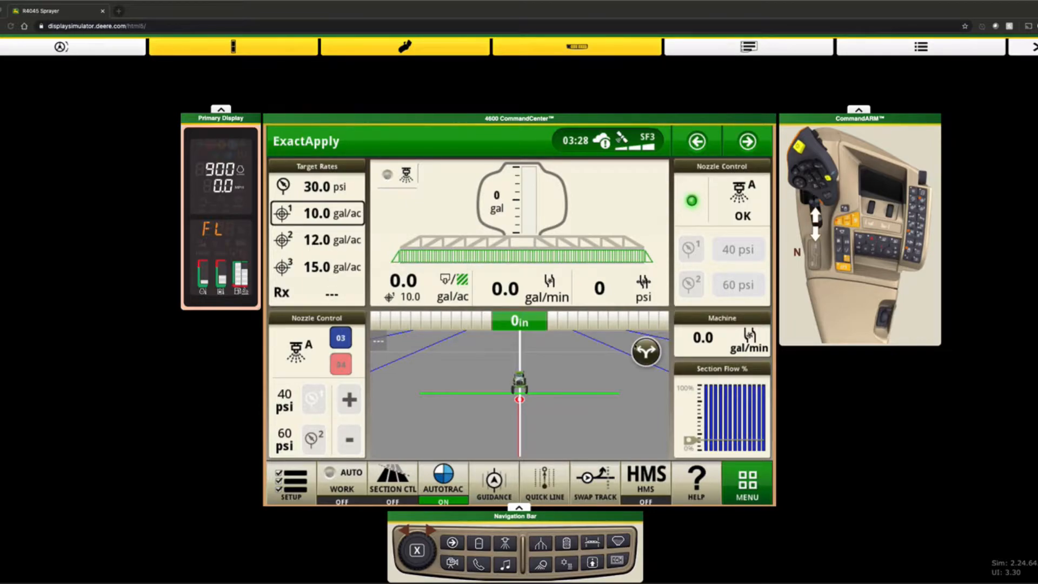
# Step: Reach the Headland Management System settings from the menu, with the hydro handle shown close-up
pyautogui.click(748, 484)
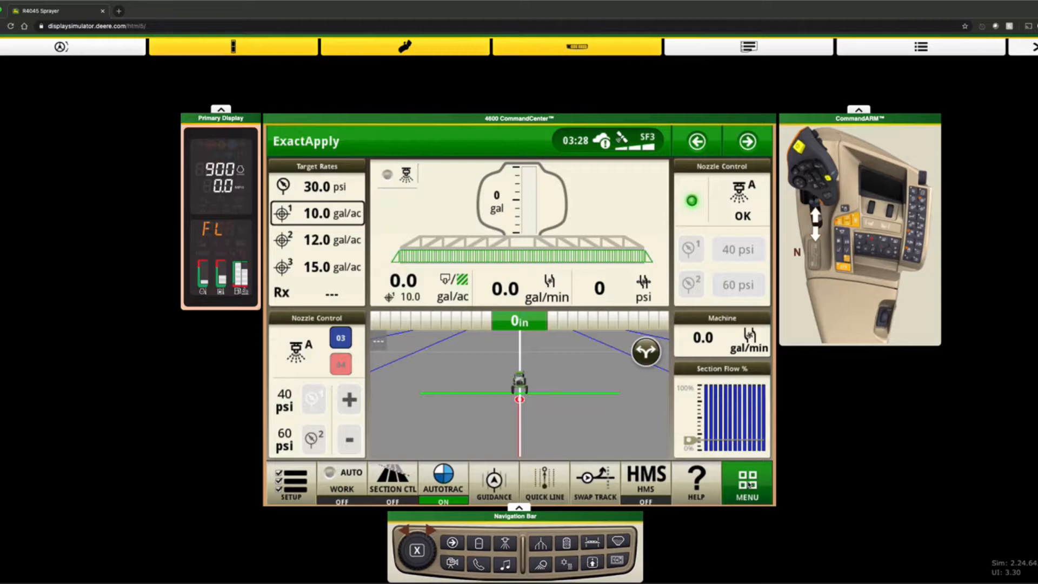
pyautogui.click(748, 482)
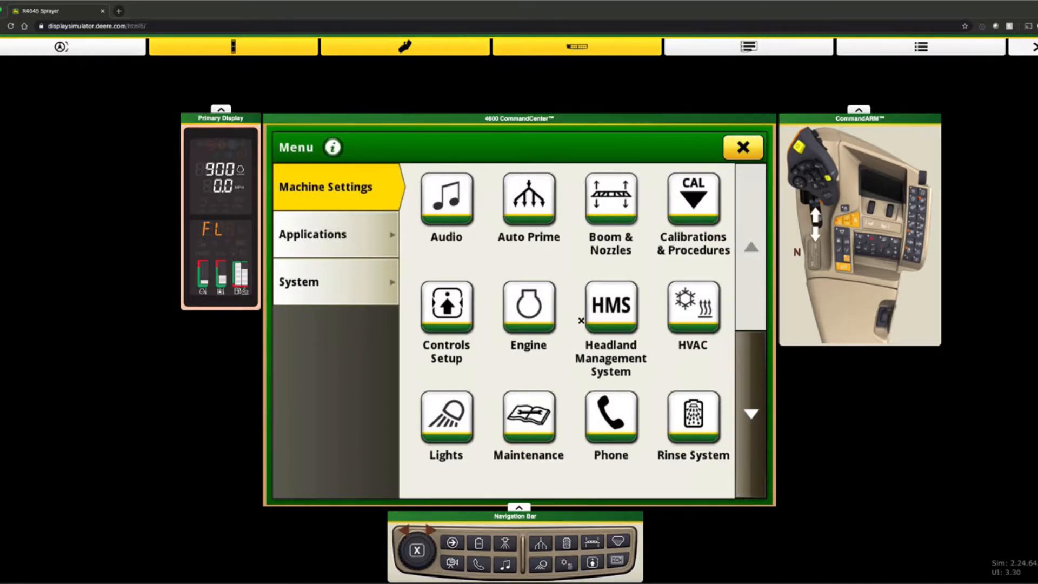
pyautogui.click(606, 320)
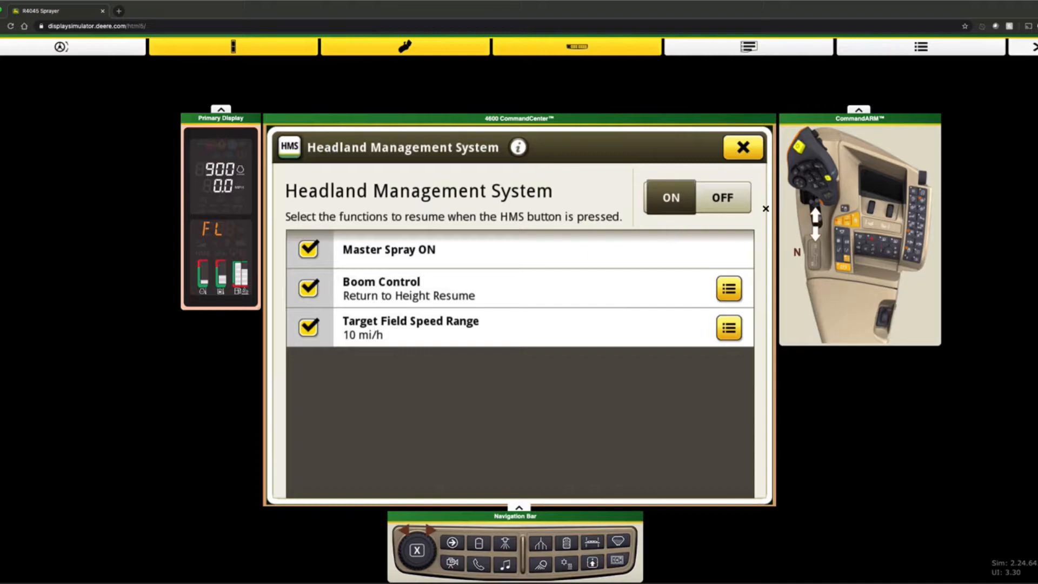
pyautogui.click(815, 174)
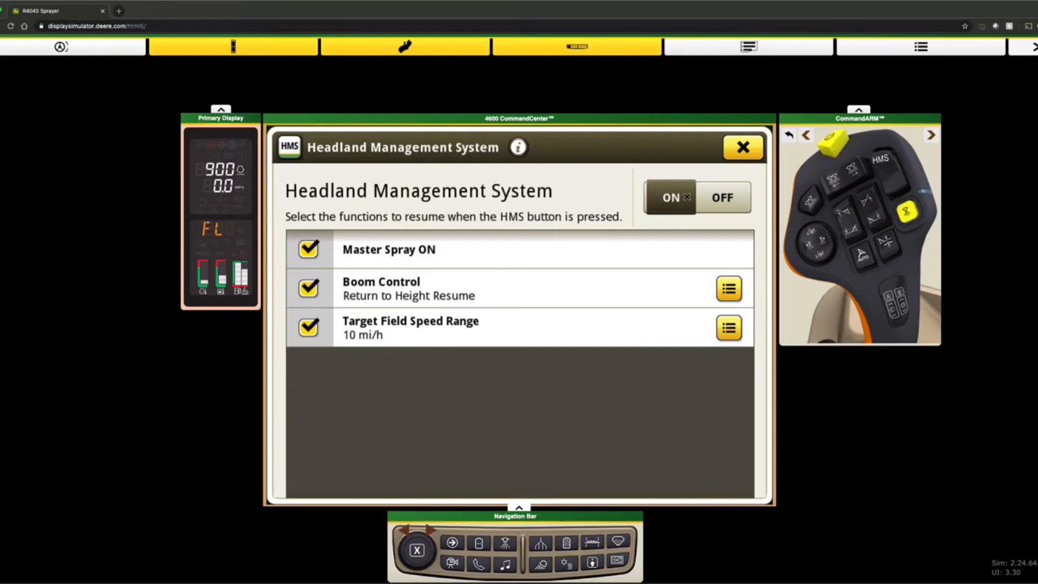
# Step: Switch Headland Management System to OFF and close its settings page
pyautogui.click(687, 197)
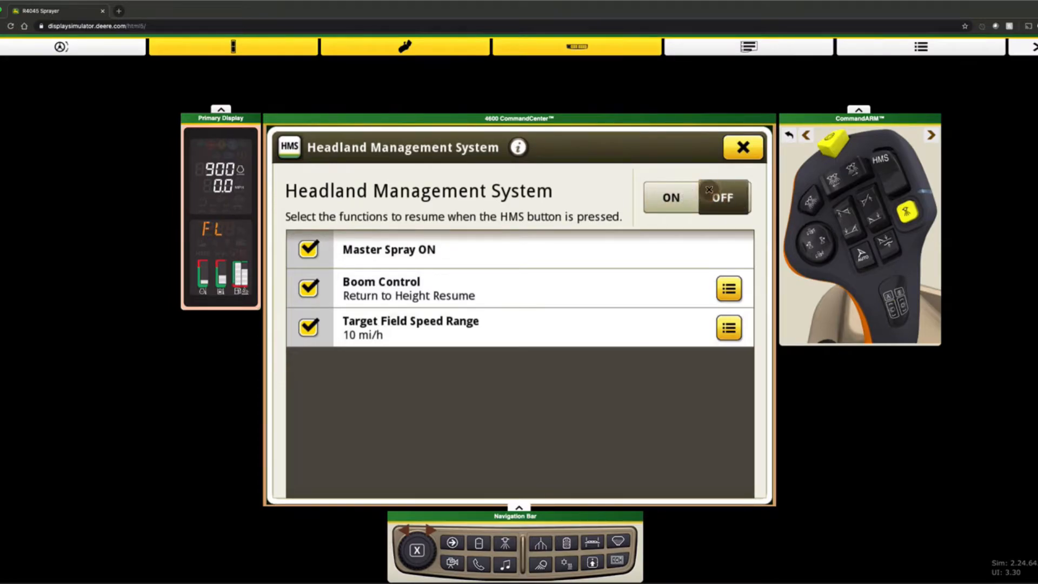
pyautogui.click(744, 147)
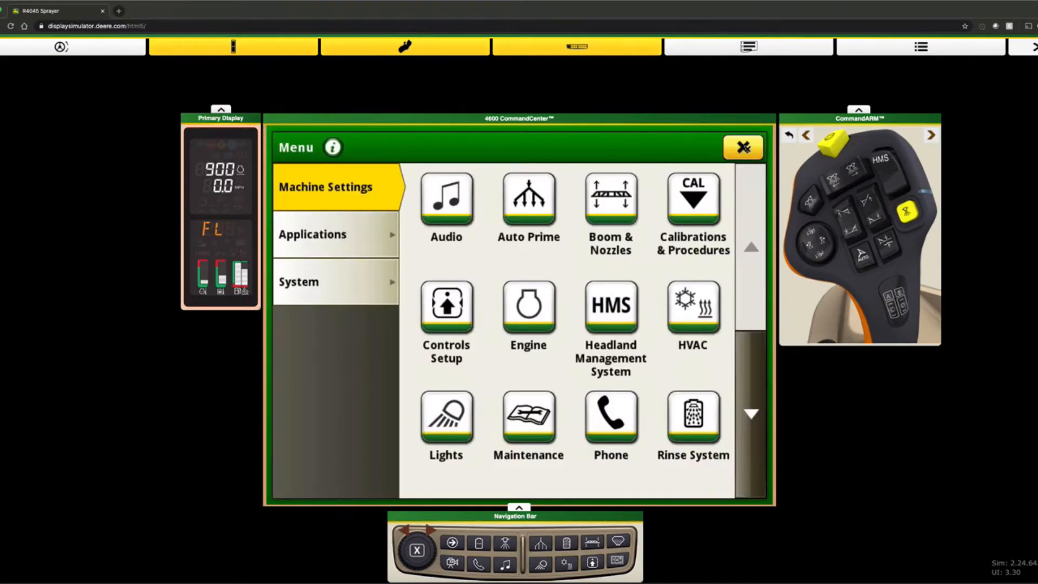
# Step: Close the menu to return to the ExactApply run page
pyautogui.click(743, 147)
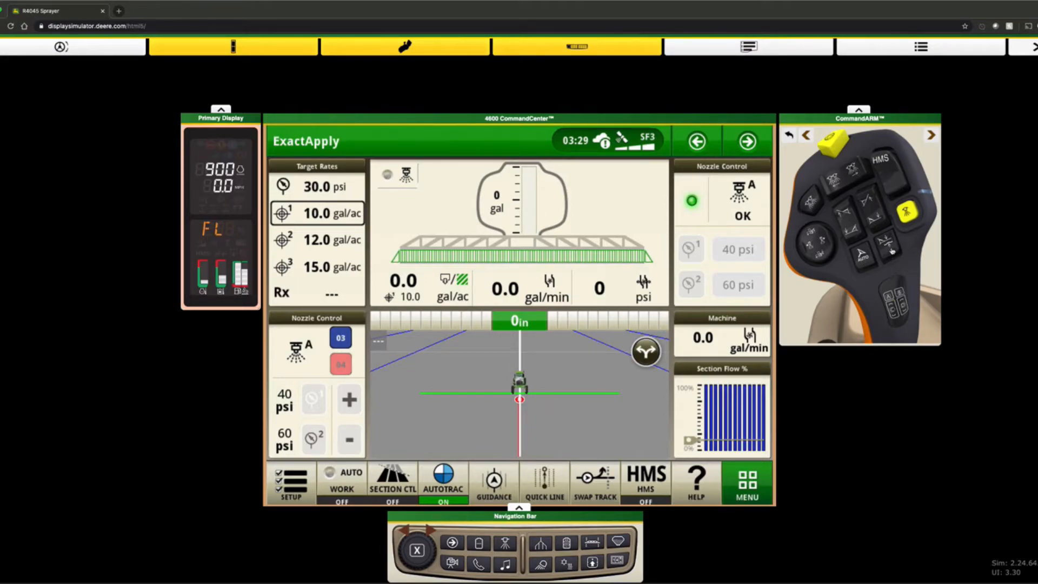
# Step: Try the BoomTrac Pro handle button (warning appears), then show the handle's side-button view
pyautogui.click(892, 251)
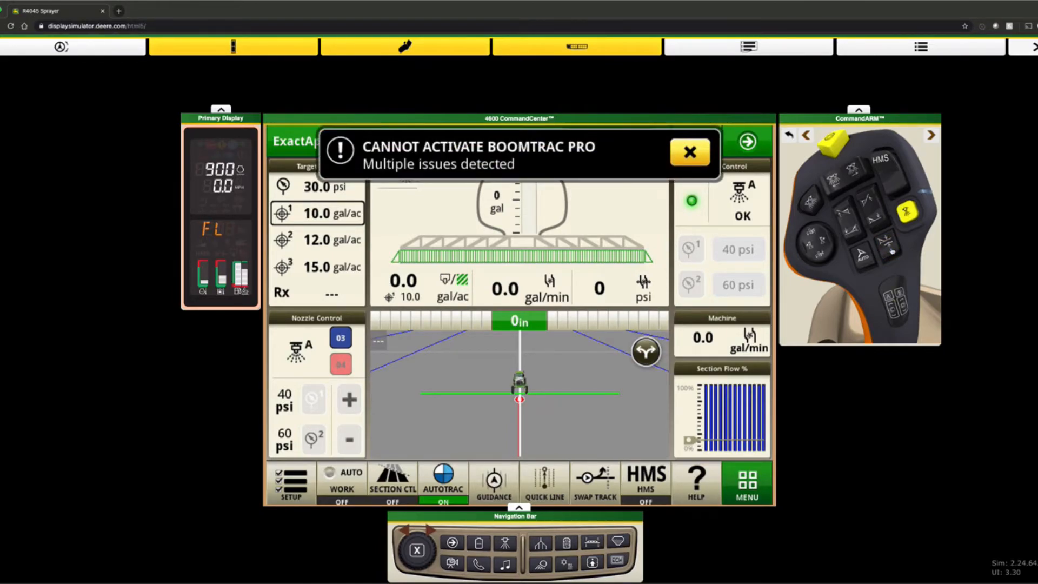
pyautogui.click(908, 213)
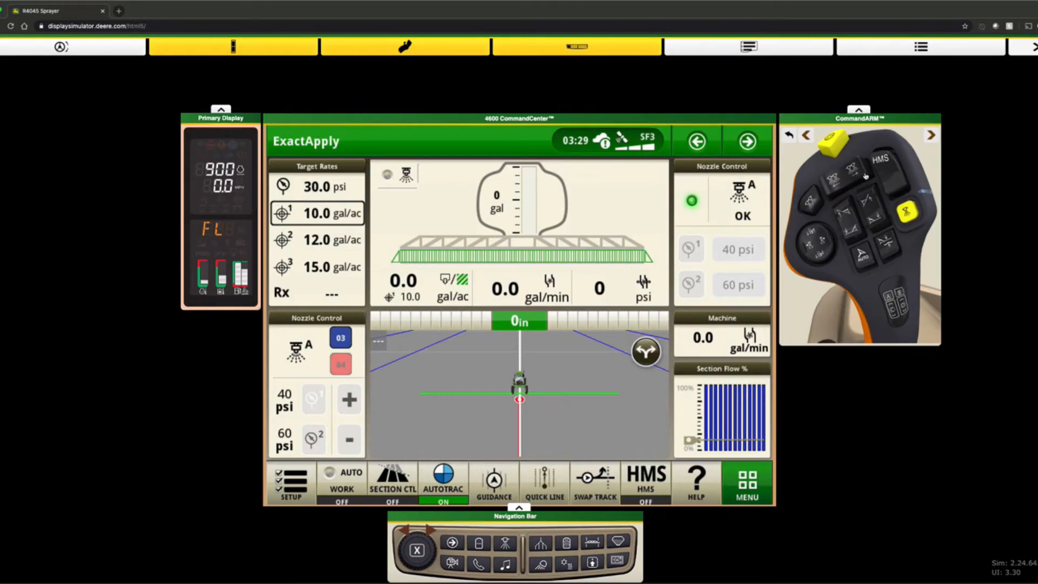
pyautogui.click(932, 136)
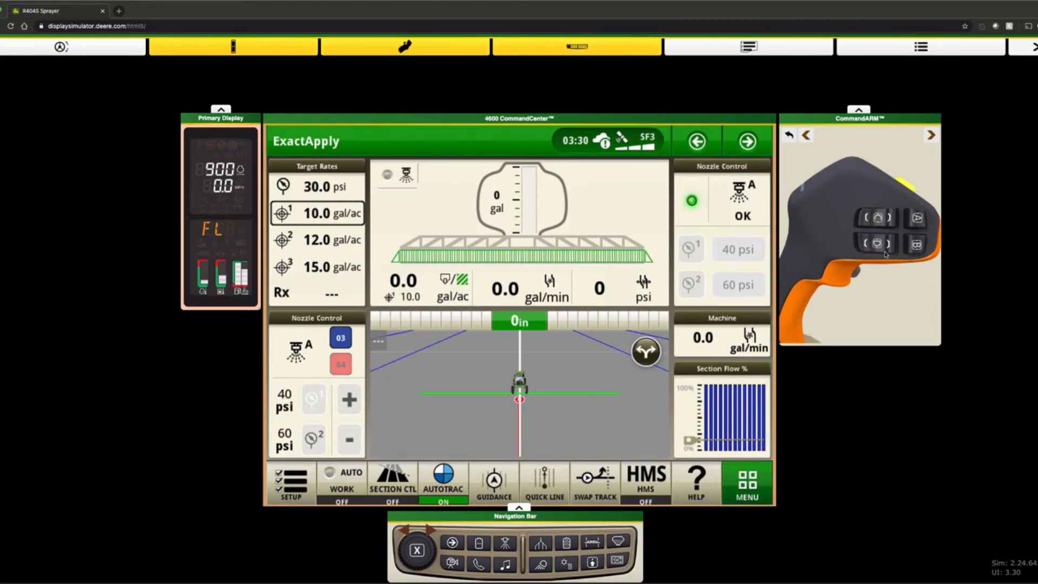
# Step: Show the rear of the hydro handle and roll its thumbwheel
pyautogui.click(931, 137)
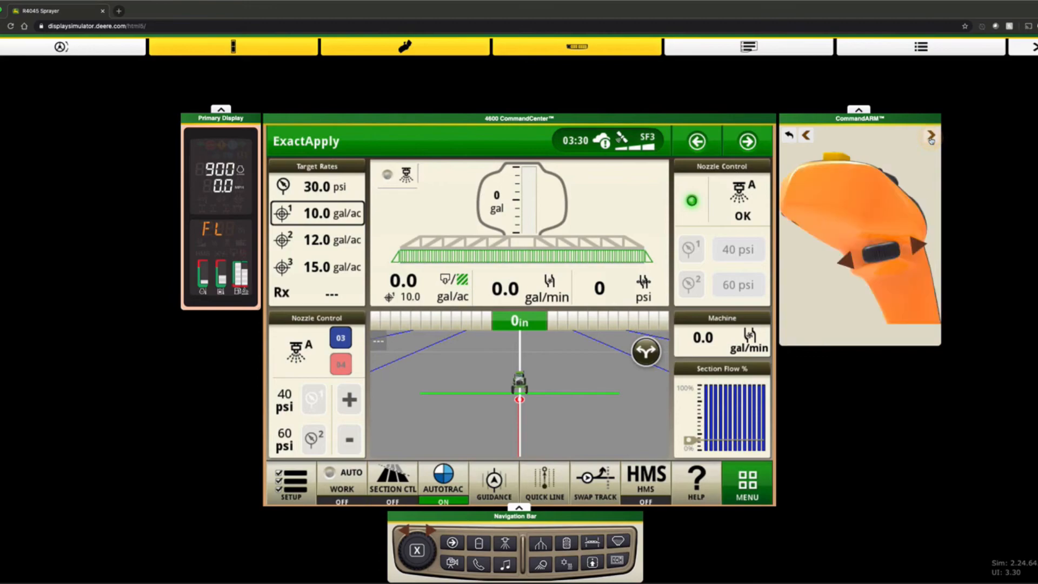
pyautogui.click(877, 258)
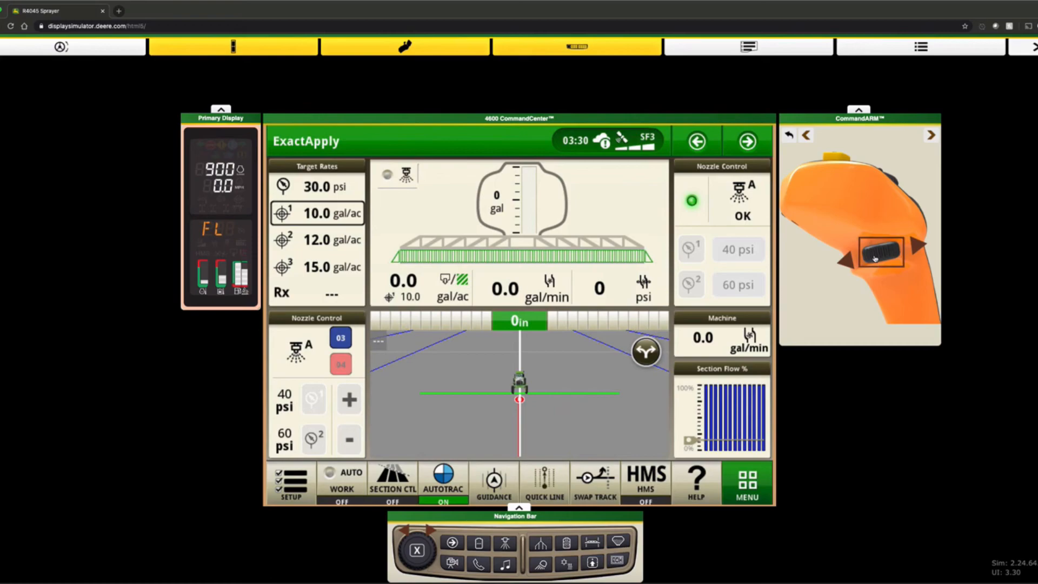